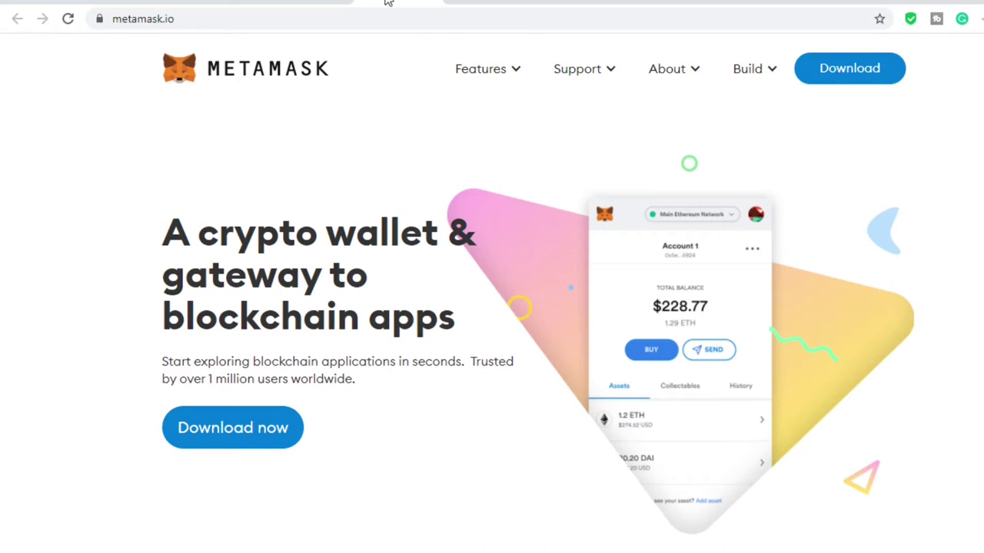
# Switch to the Mintable site and look over its blockchain network options and the featured items and stores on the homepage
pyautogui.click(310, 1)
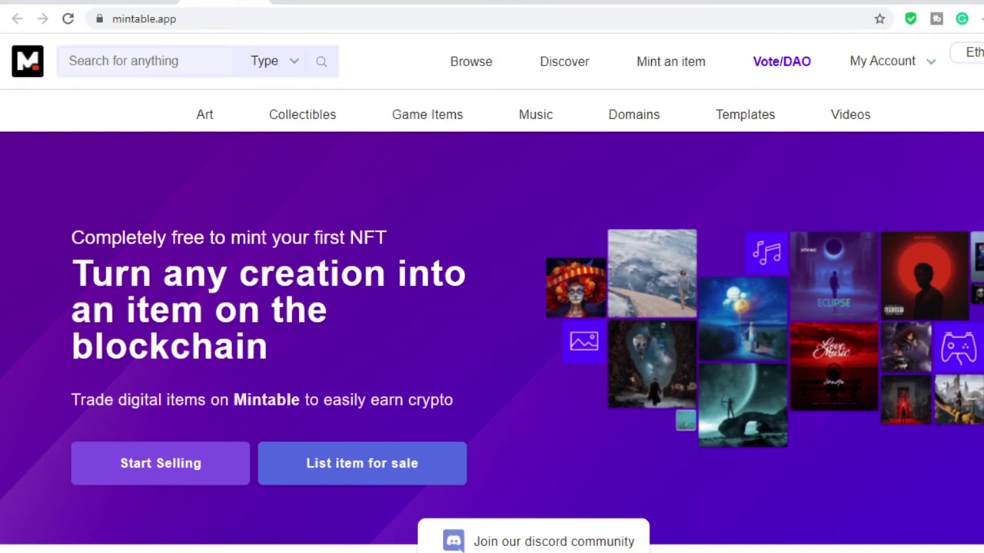
pyautogui.click(972, 52)
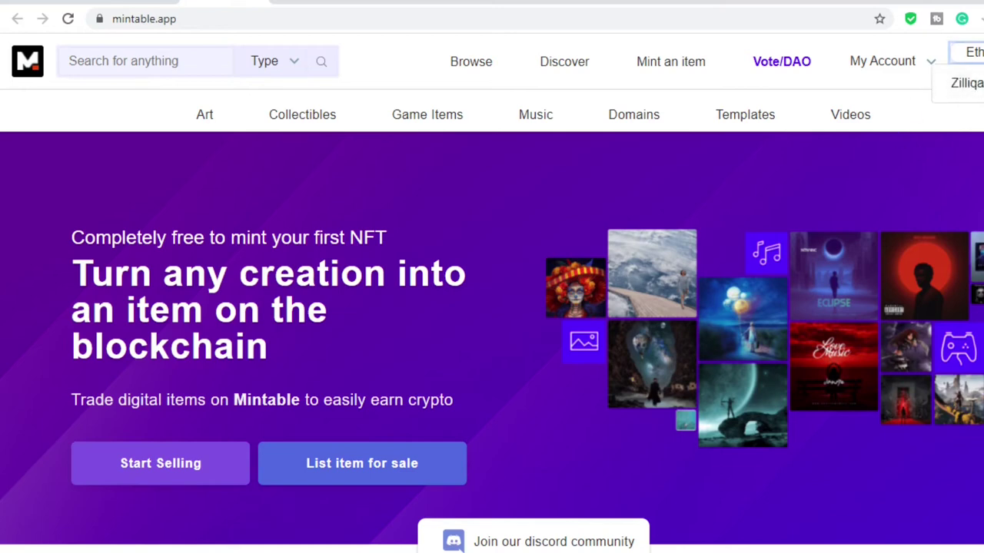
pyautogui.click(946, 126)
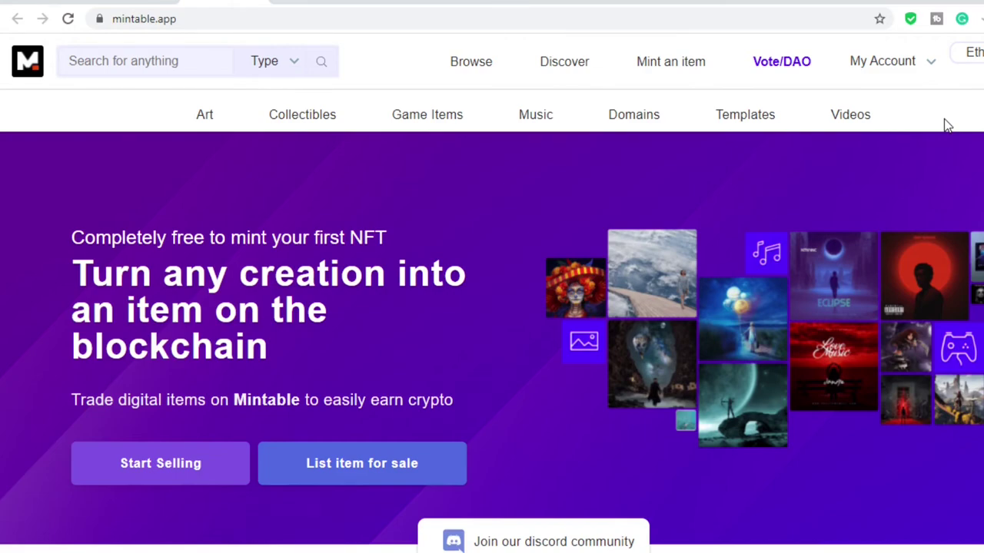
pyautogui.scroll(-15, 491, 292)
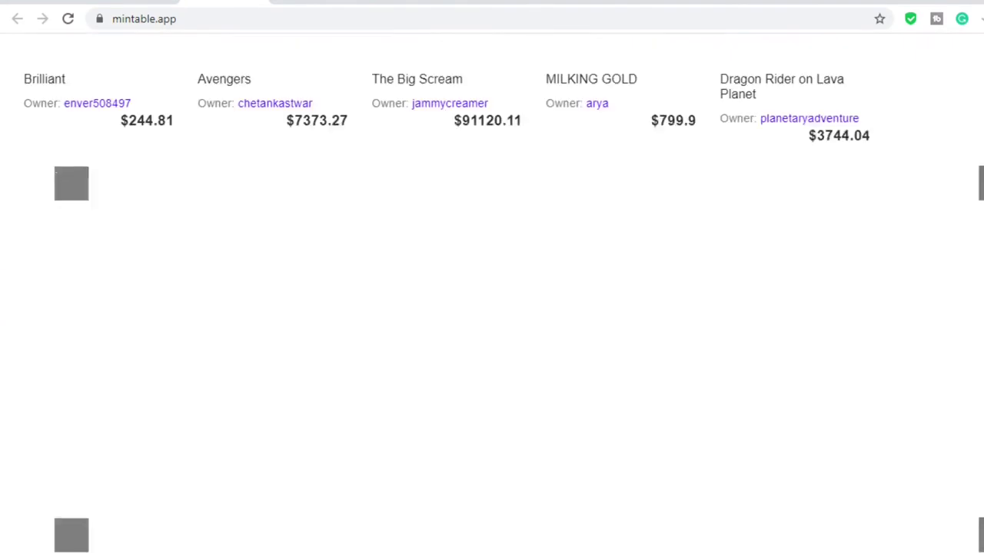
pyautogui.scroll(-2, 492, 292)
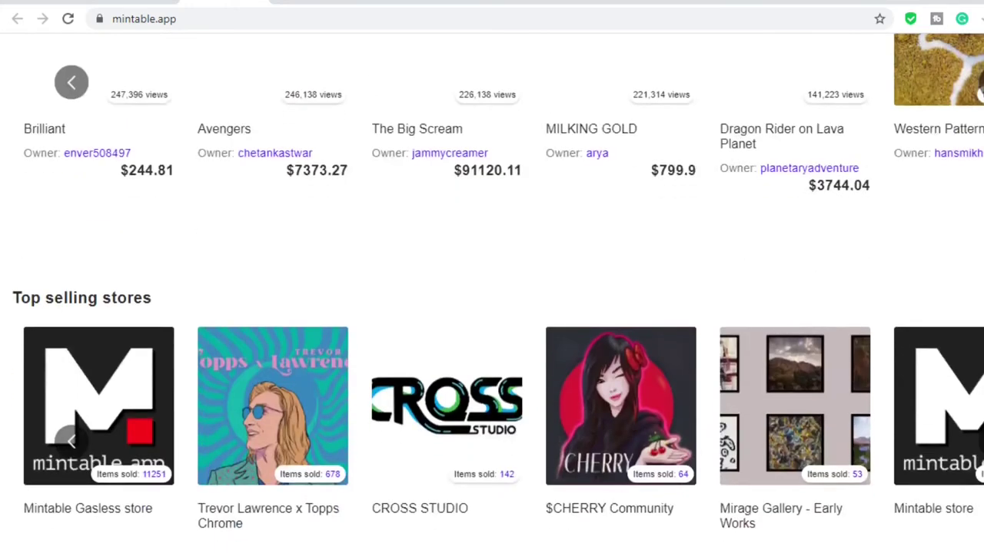
pyautogui.scroll(2, 497, 293)
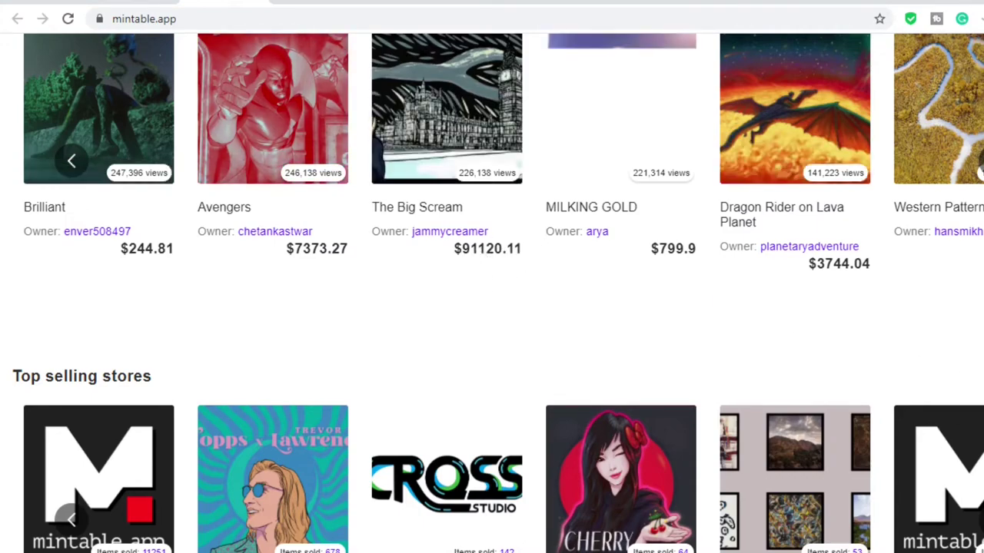
pyautogui.scroll(8, 918, 366)
pyautogui.scroll(10, 724, 93)
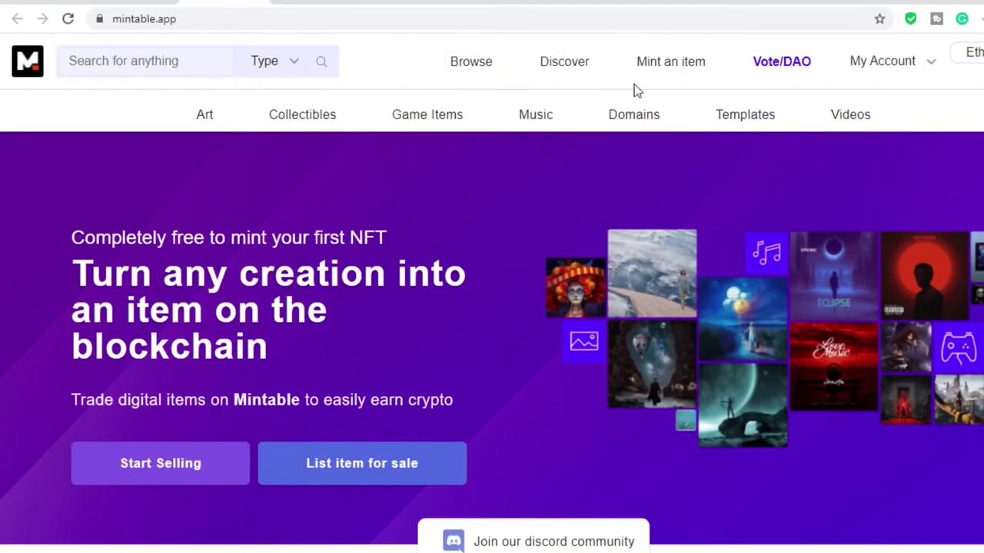
# Start minting a new item on Mintable, using the Easy option with no transaction fee
pyautogui.click(683, 65)
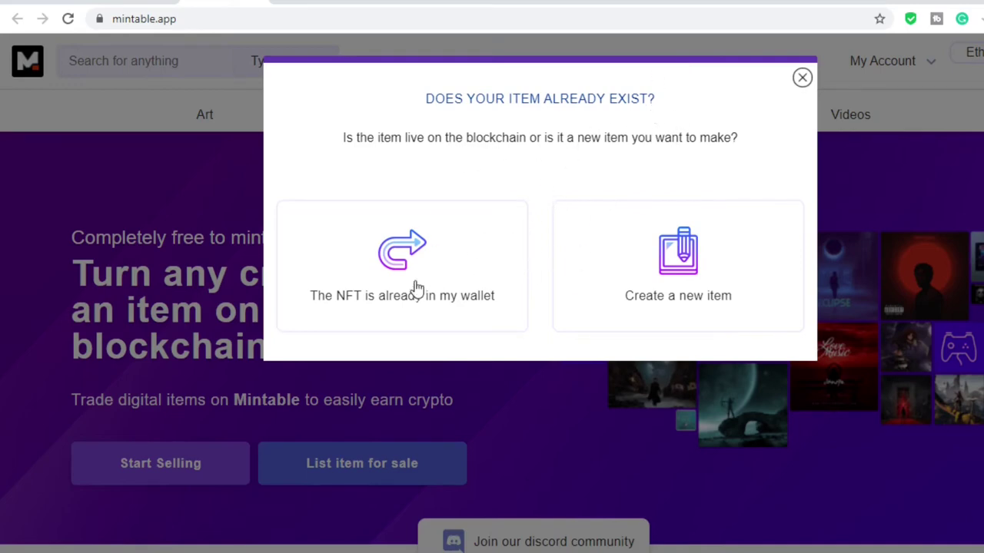
pyautogui.click(673, 274)
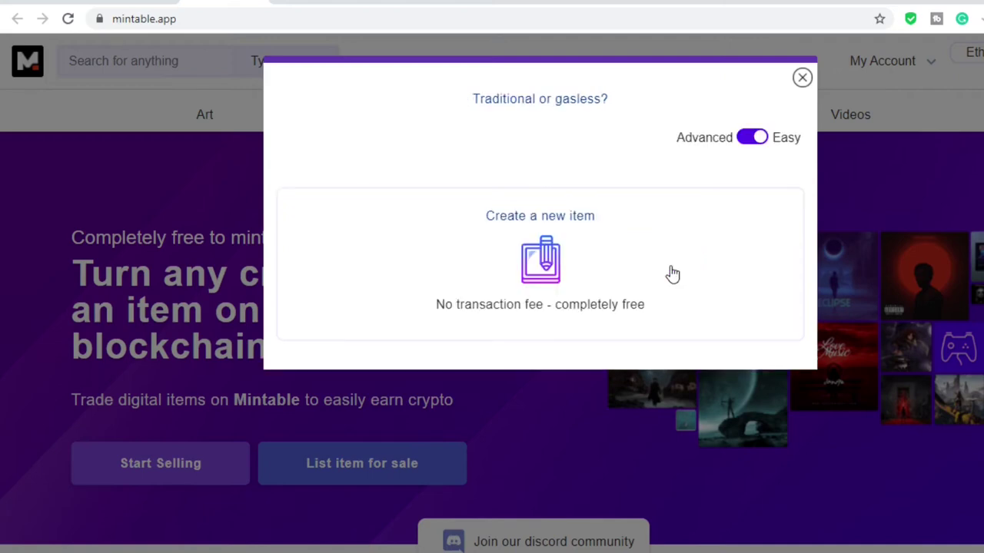
pyautogui.moveTo(440, 305); pyautogui.dragTo(654, 308)
pyautogui.click(654, 307)
pyautogui.click(544, 261)
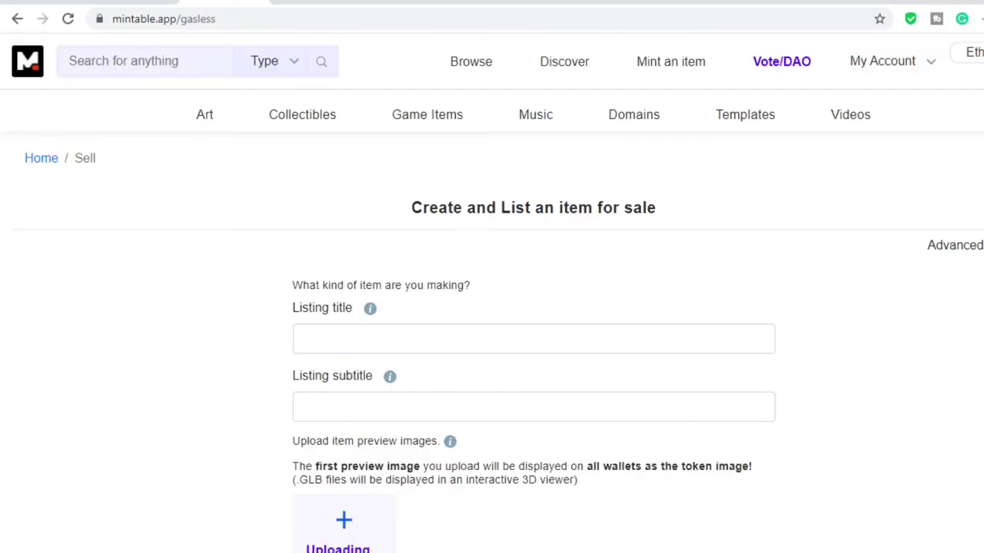
# Check what the listing title is for and upload the graffiti wall picture as the item's preview image
pyautogui.scroll(-2, 492, 308)
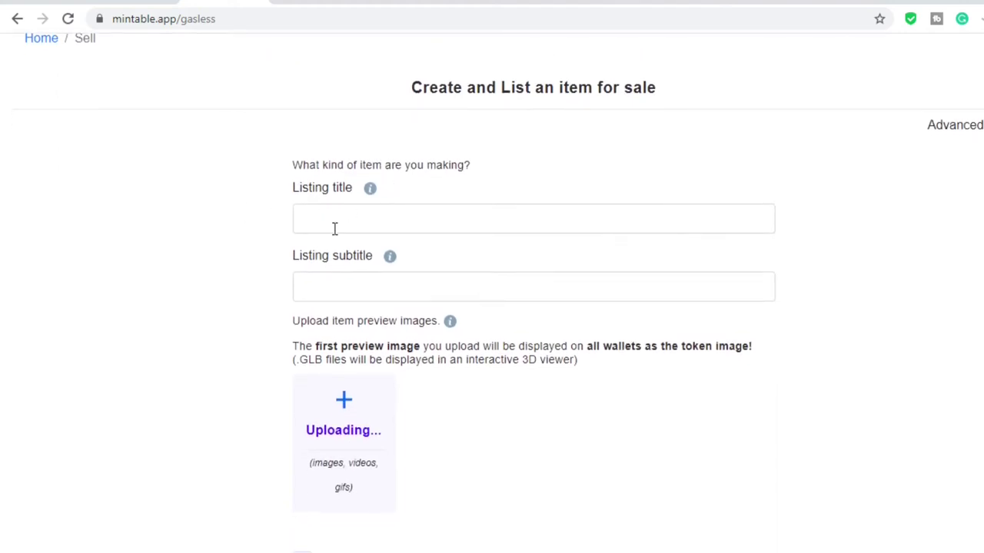
pyautogui.moveTo(367, 190)
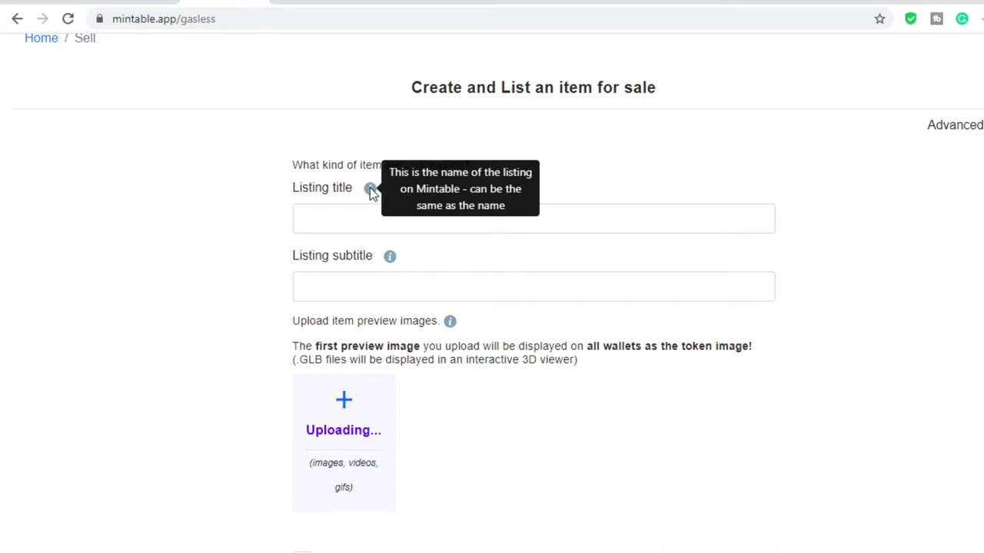
pyautogui.click(346, 226)
pyautogui.scroll(-2, 933, 176)
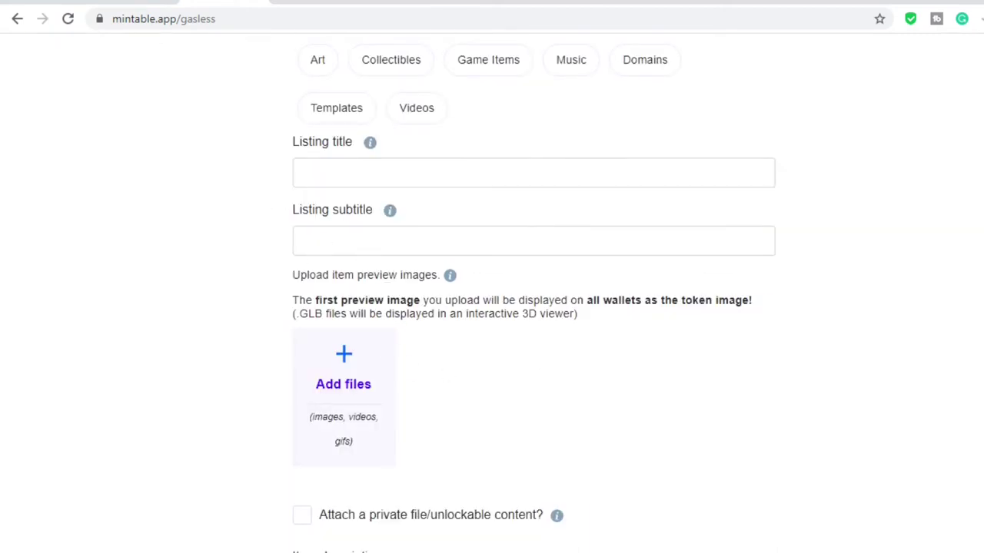
pyautogui.scroll(-2, 534, 292)
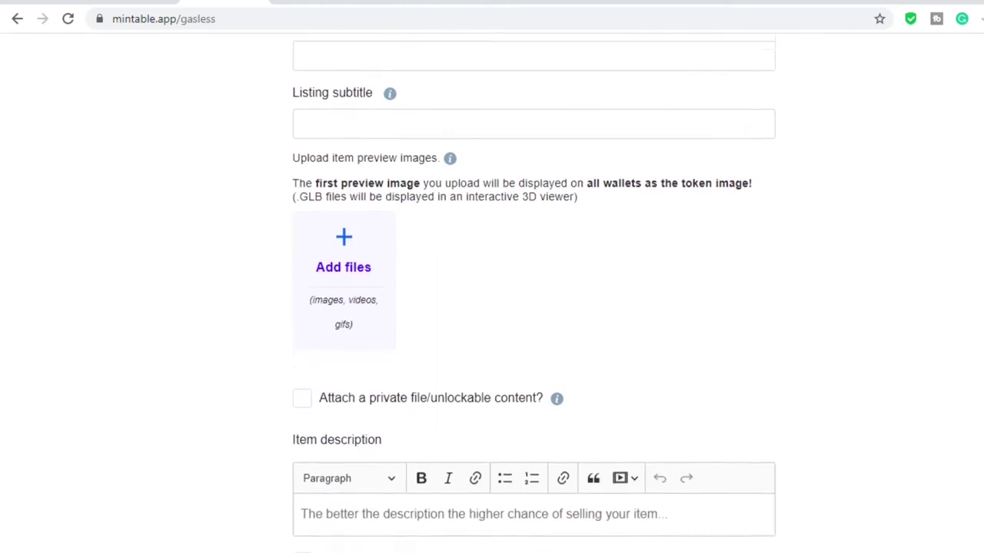
pyautogui.click(347, 225)
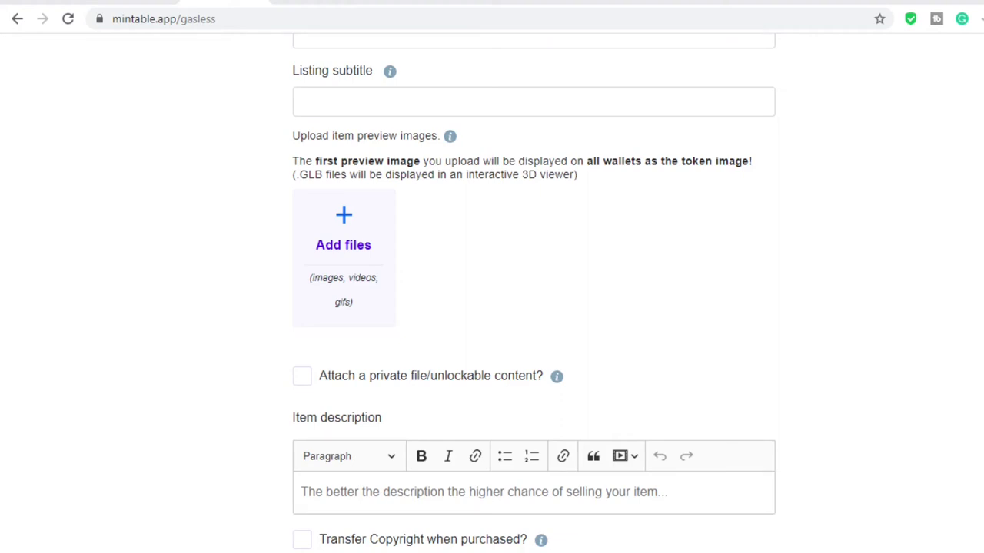
pyautogui.doubleClick(461, 287)
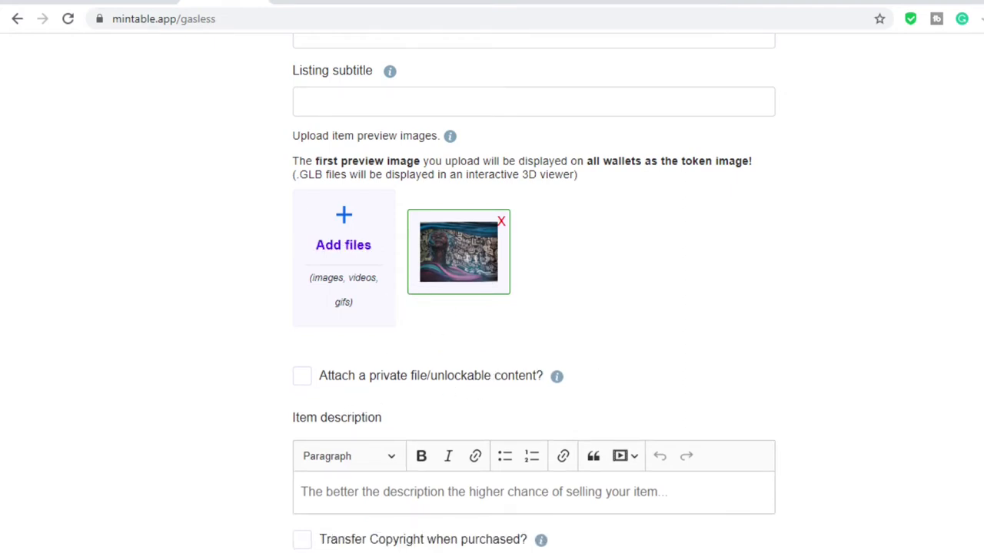
# Enable the transfer of copyright on purchase for the item, leaving its description empty
pyautogui.scroll(-1, 492, 292)
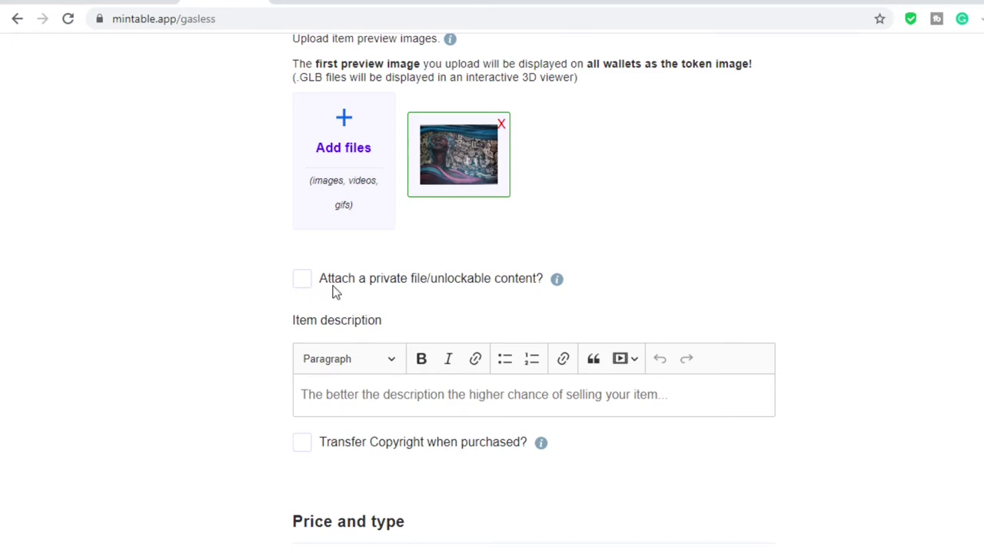
pyautogui.click(549, 391)
pyautogui.scroll(-2, 549, 392)
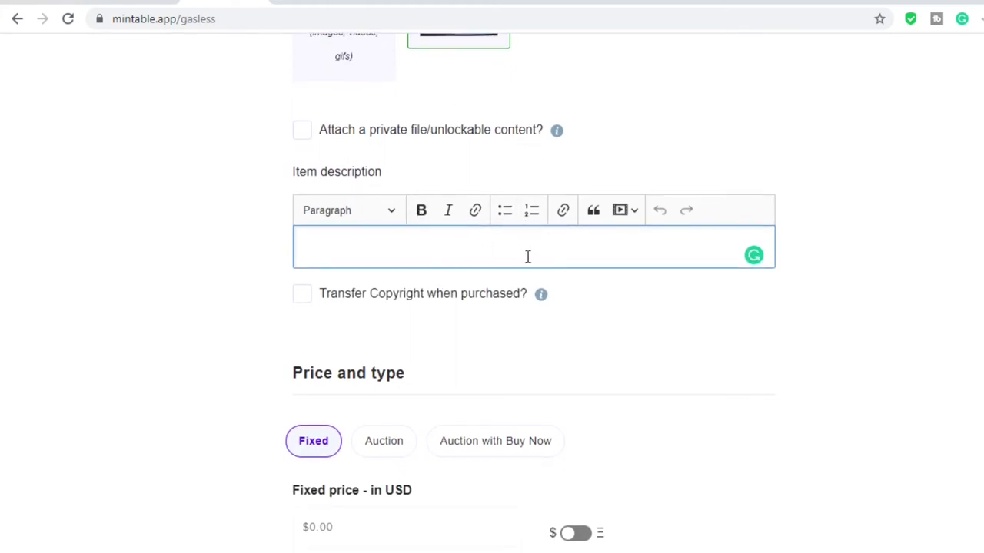
pyautogui.click(298, 299)
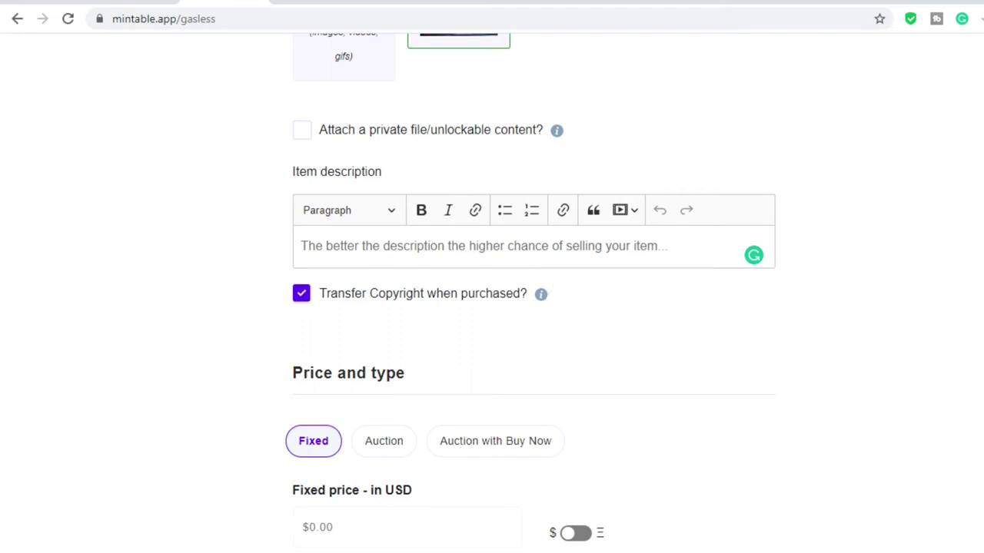
# Set the item's fixed price to 200 USD
pyautogui.scroll(-2, 932, 268)
pyautogui.scroll(-1, 492, 292)
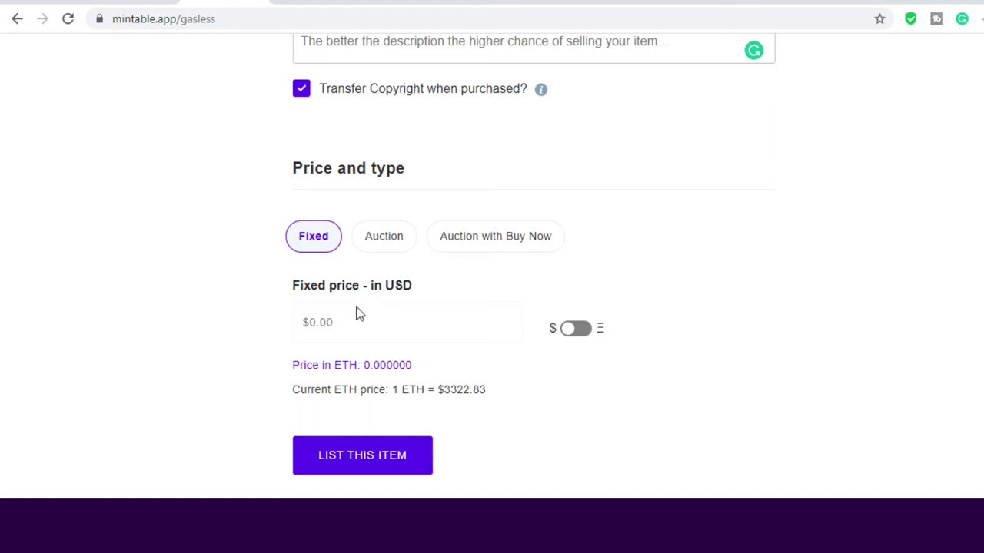
pyautogui.click(332, 322)
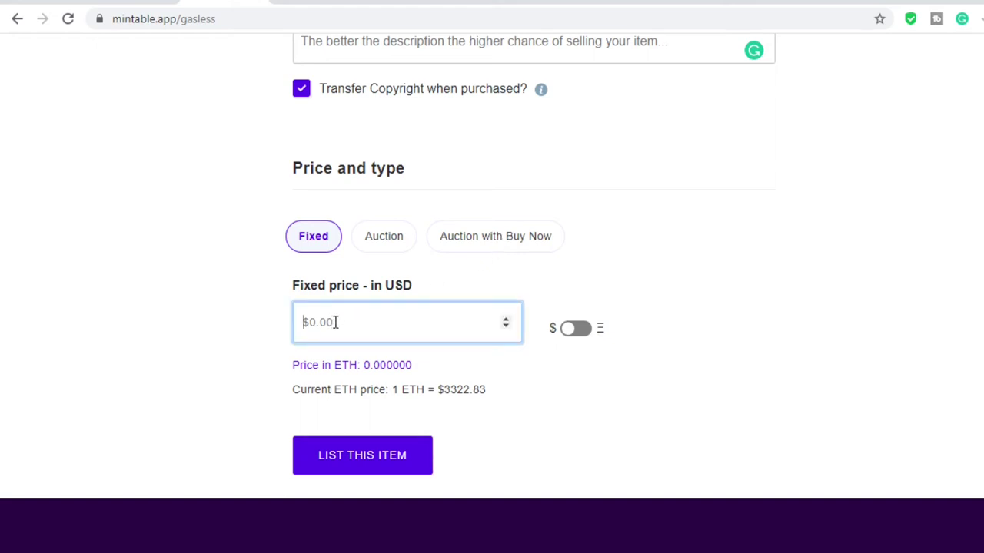
pyautogui.write('200')
pyautogui.click(601, 374)
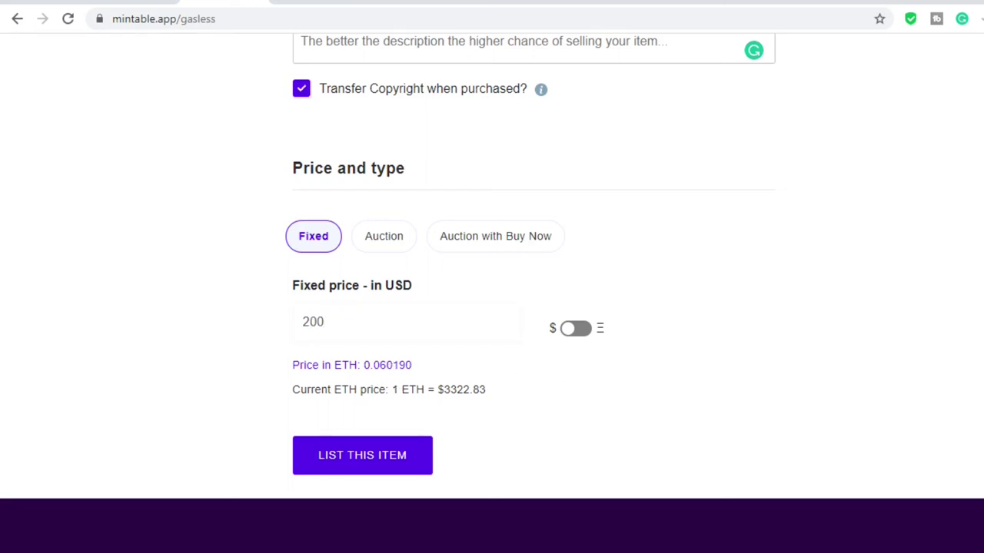
pyautogui.scroll(-2, 492, 292)
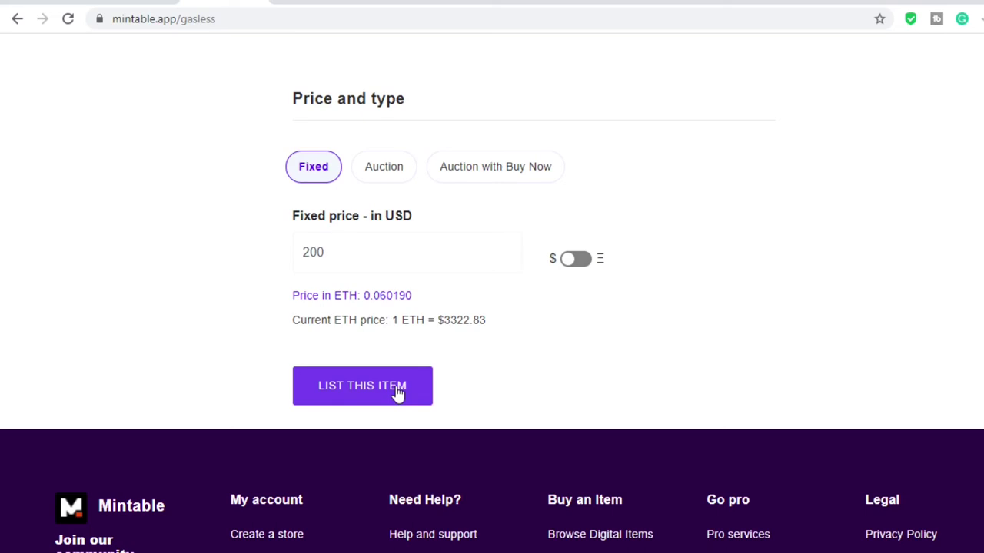
# Look back over the listing form and view other NFT marketplaces, including OpenSea and Rarible
pyautogui.scroll(8, 492, 292)
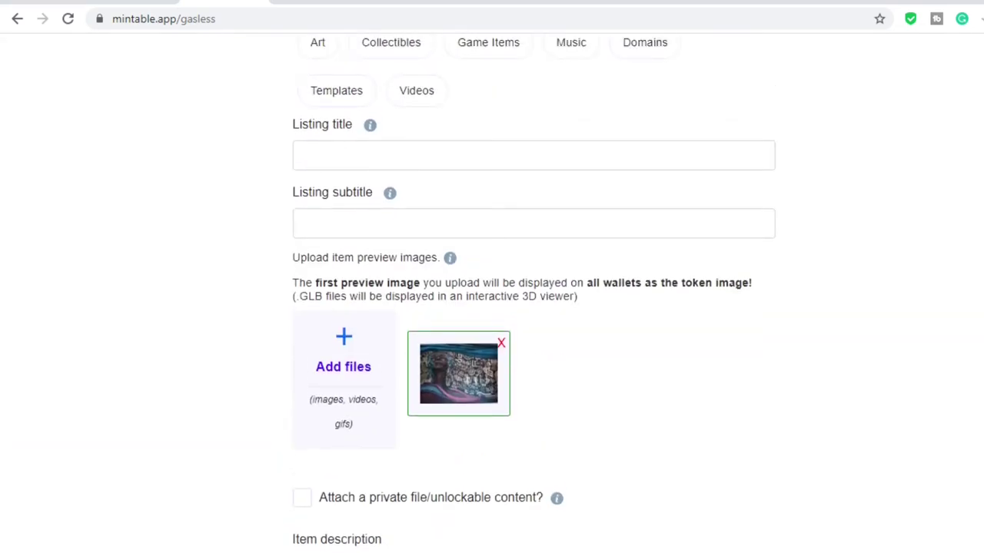
pyautogui.scroll(4, 491, 292)
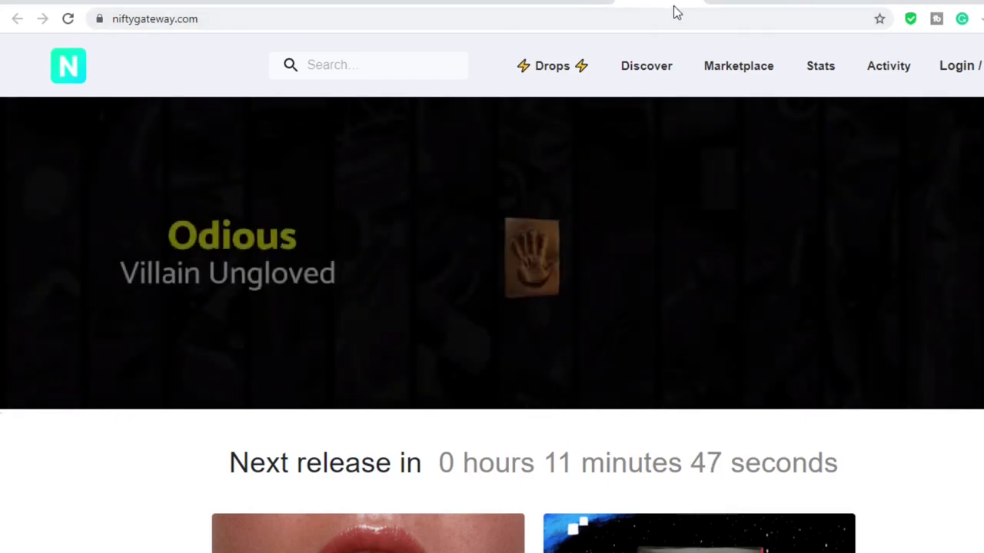
pyautogui.click(769, 2)
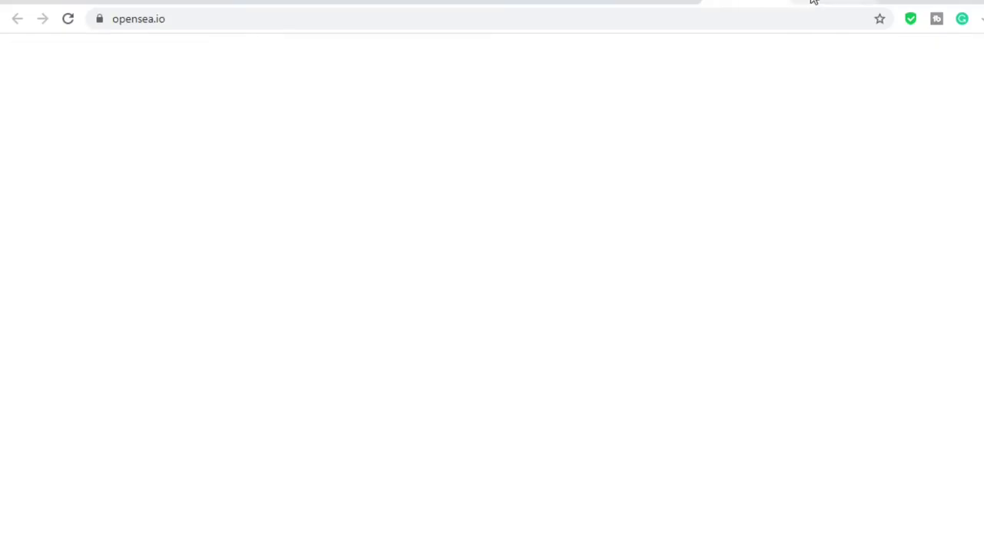
pyautogui.click(838, 3)
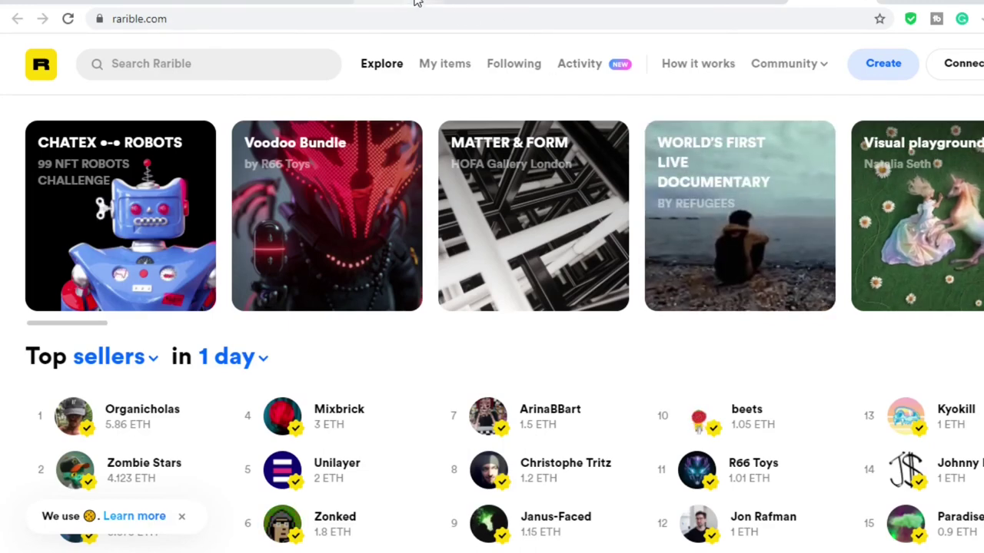
pyautogui.click(387, 3)
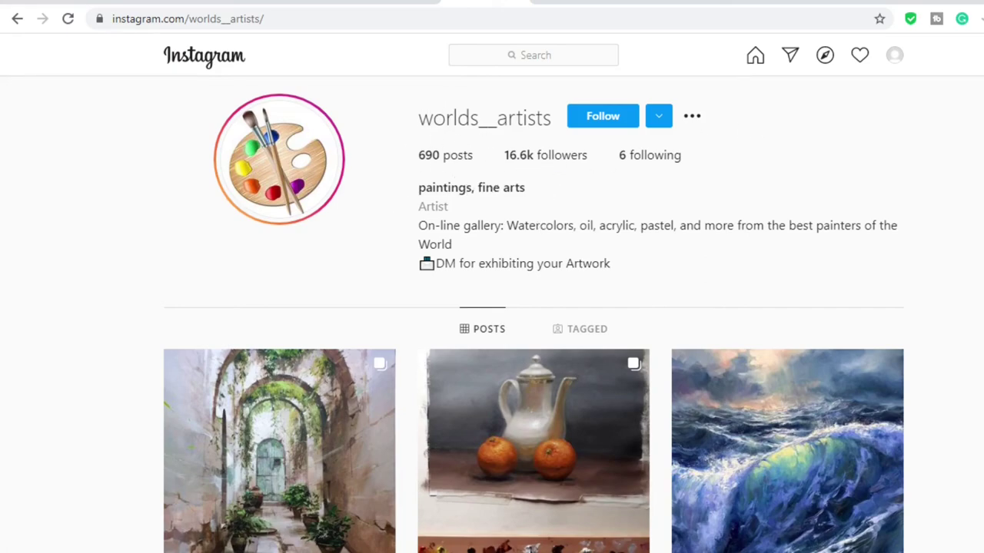
# Browse the painting posts on the worlds__artists Instagram page and return to its profile header
pyautogui.scroll(-15, 533, 313)
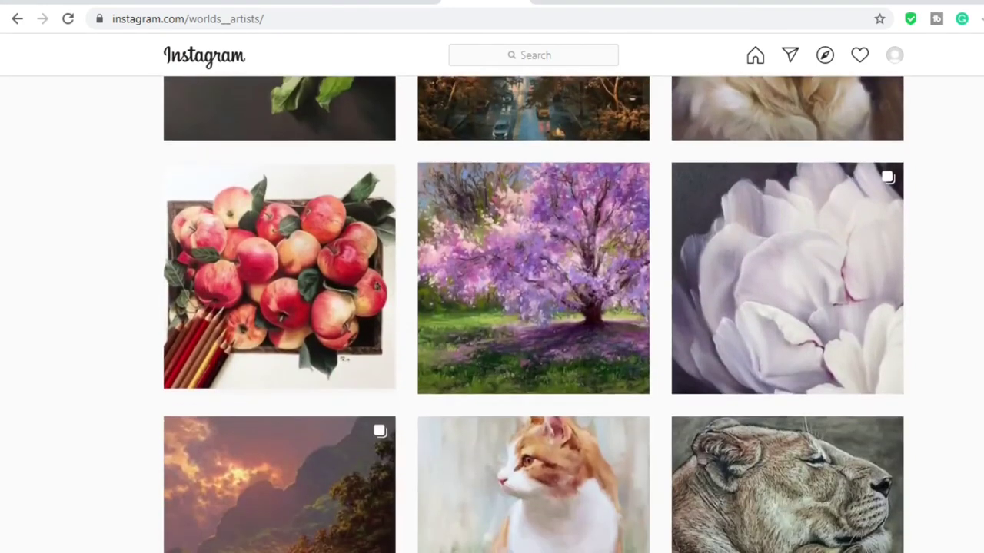
pyautogui.scroll(-7, 534, 314)
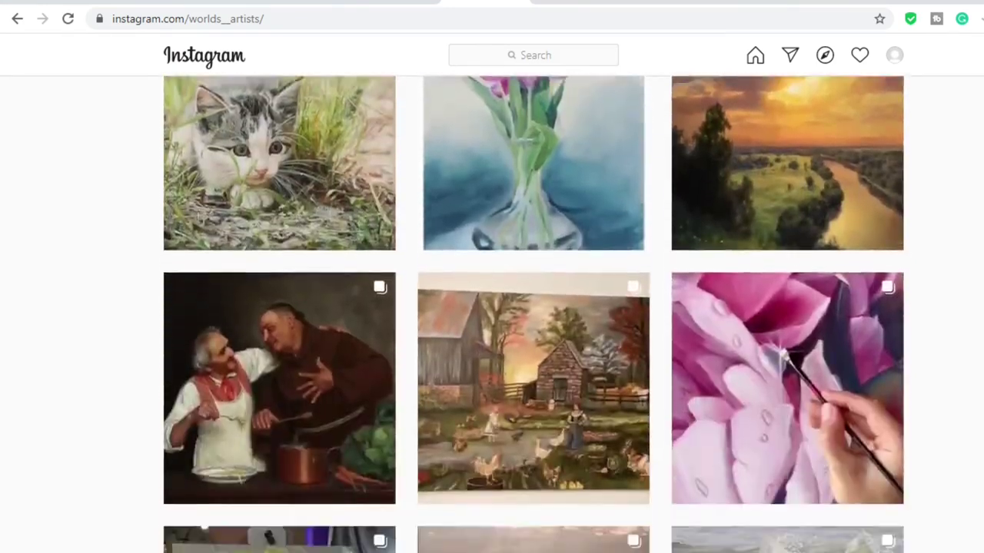
pyautogui.scroll(-11, 533, 314)
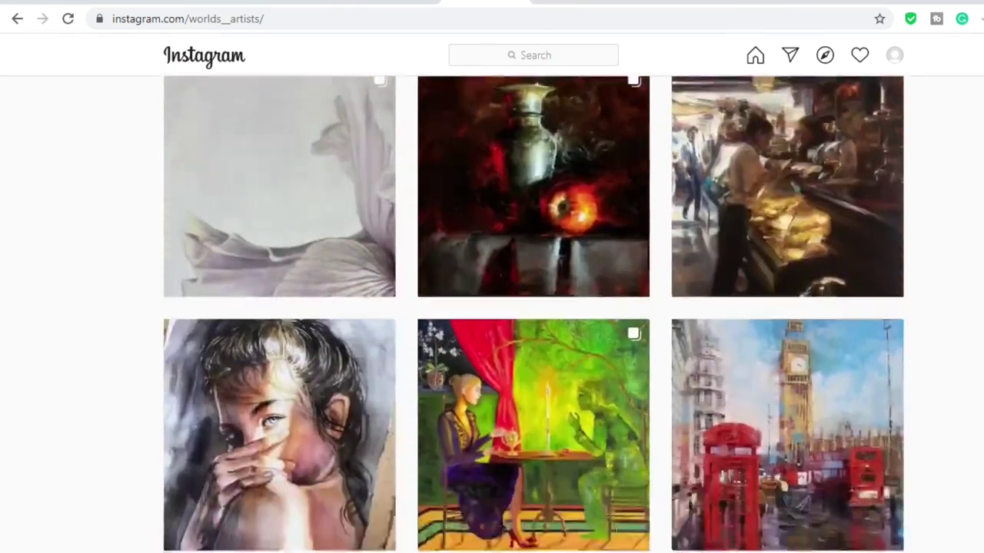
pyautogui.scroll(-15, 533, 314)
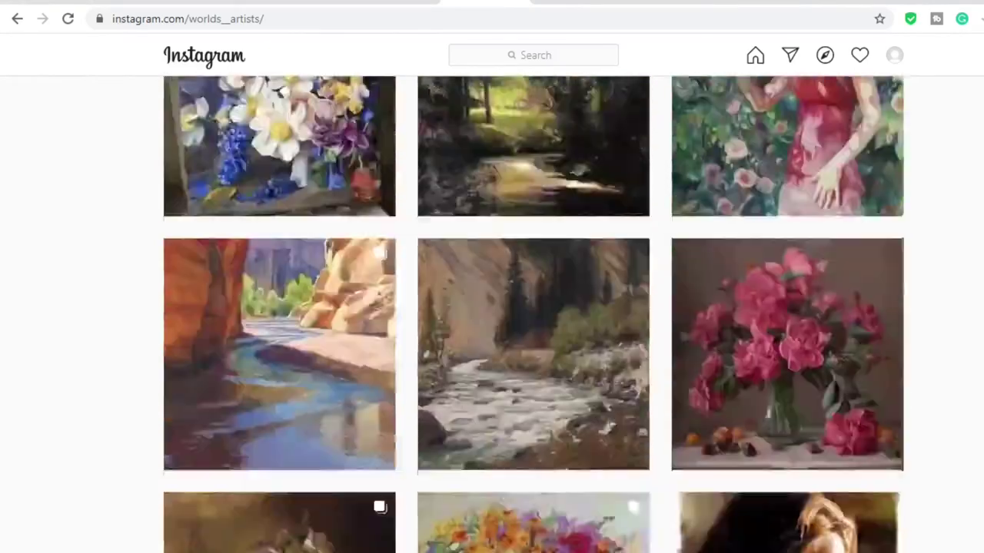
pyautogui.scroll(-10, 534, 314)
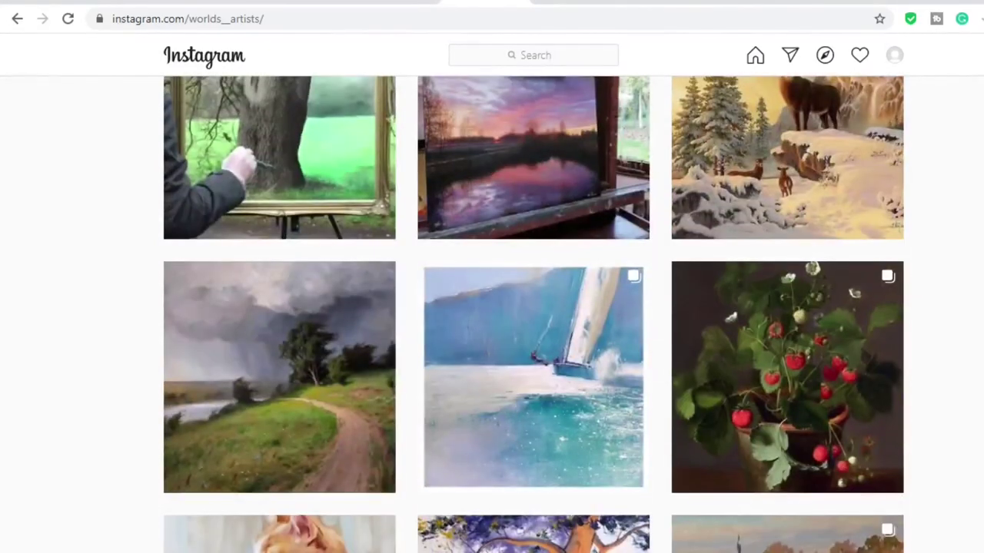
pyautogui.scroll(-8, 533, 313)
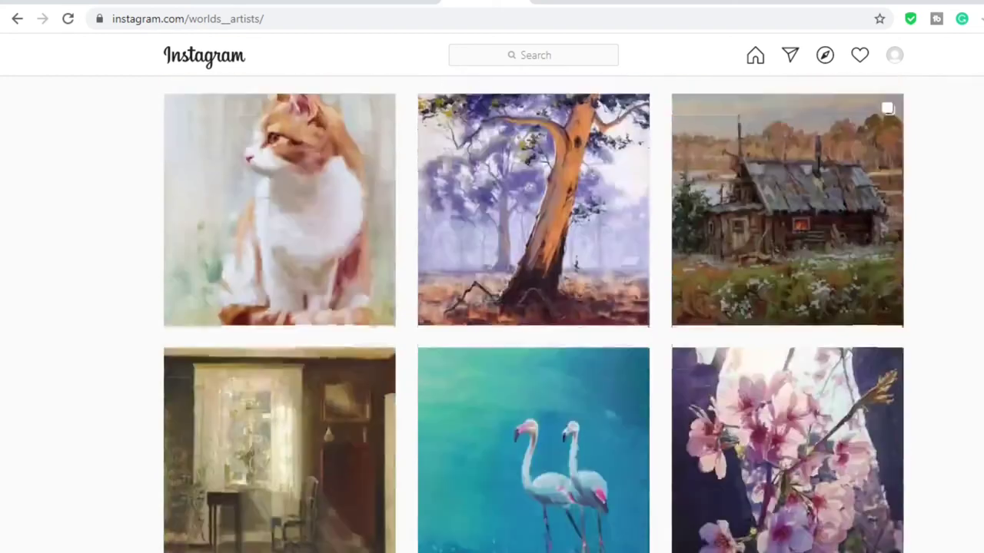
pyautogui.scroll(-8, 534, 313)
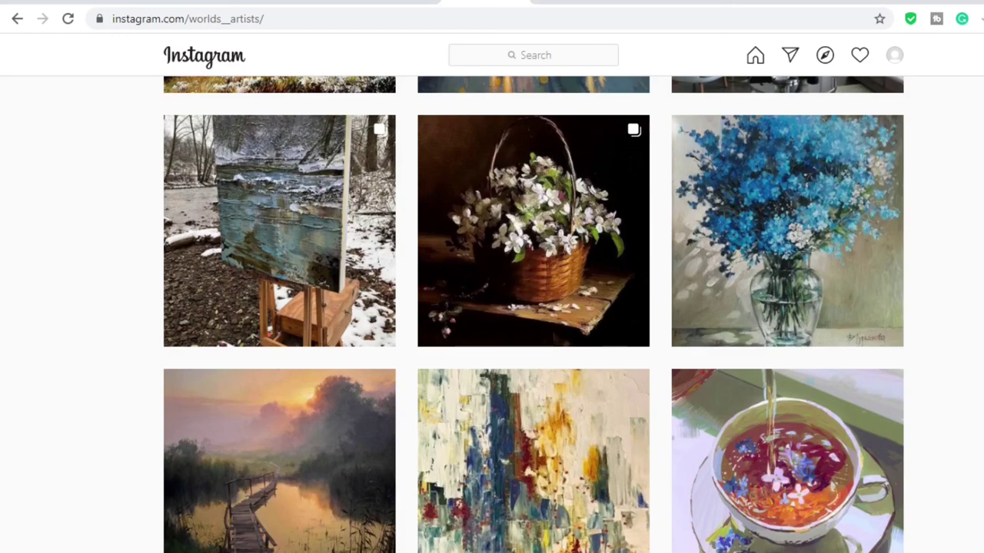
pyautogui.scroll(-15, 537, 314)
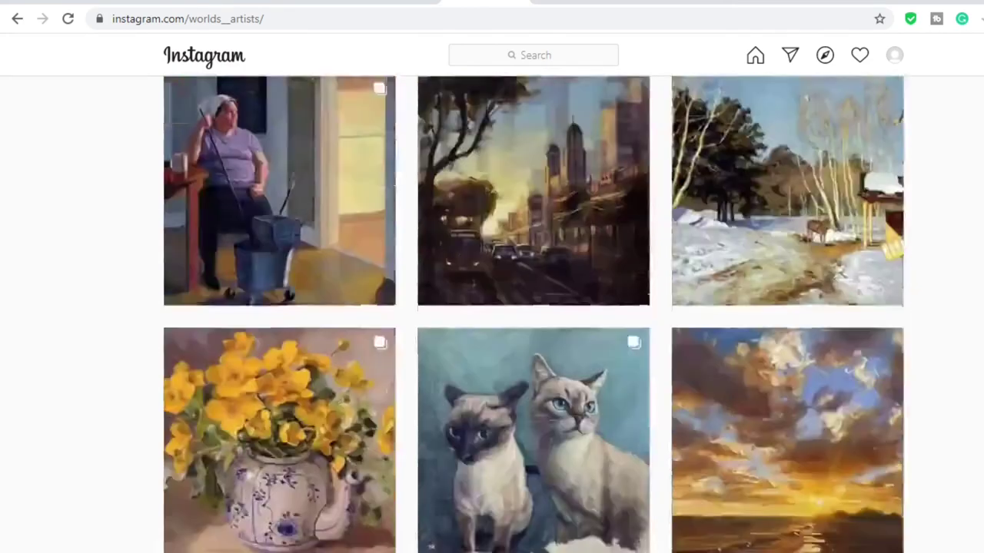
pyautogui.scroll(4, 536, 314)
pyautogui.scroll(10, 533, 314)
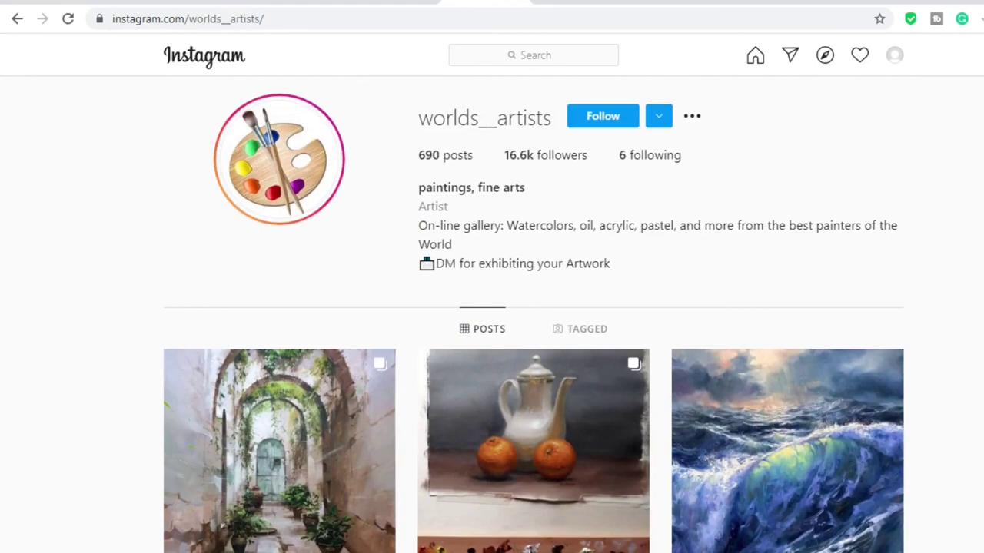